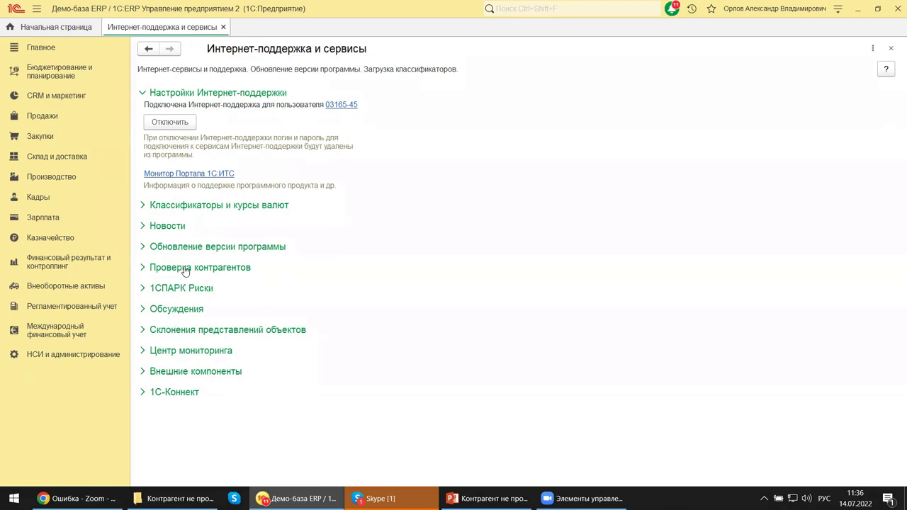
# Step: Expand the counterparty verification settings («Проверка контрагентов») and test access to the web service
pyautogui.click(184, 270)
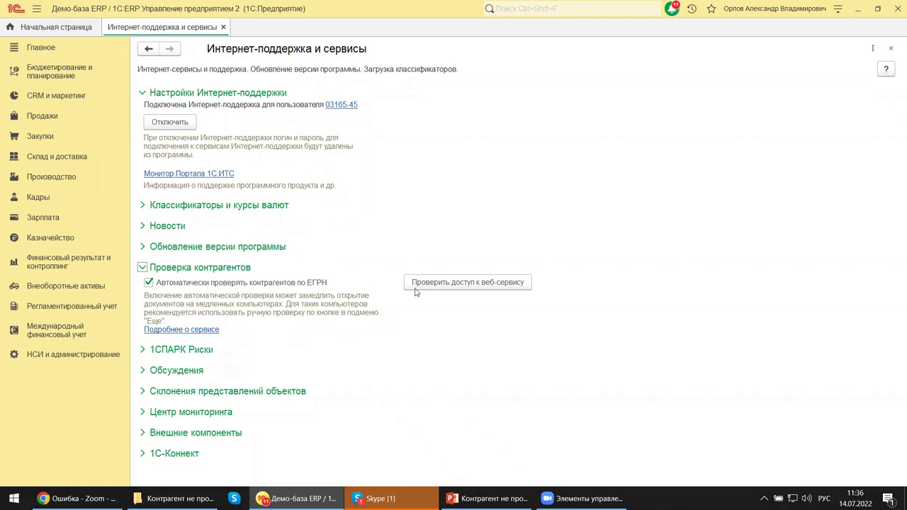
pyautogui.click(449, 282)
pyautogui.click(437, 284)
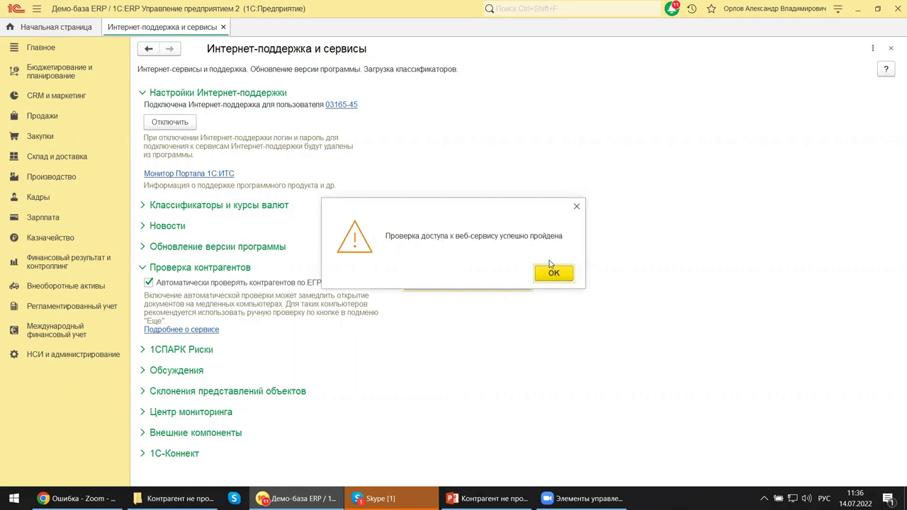
pyautogui.click(554, 282)
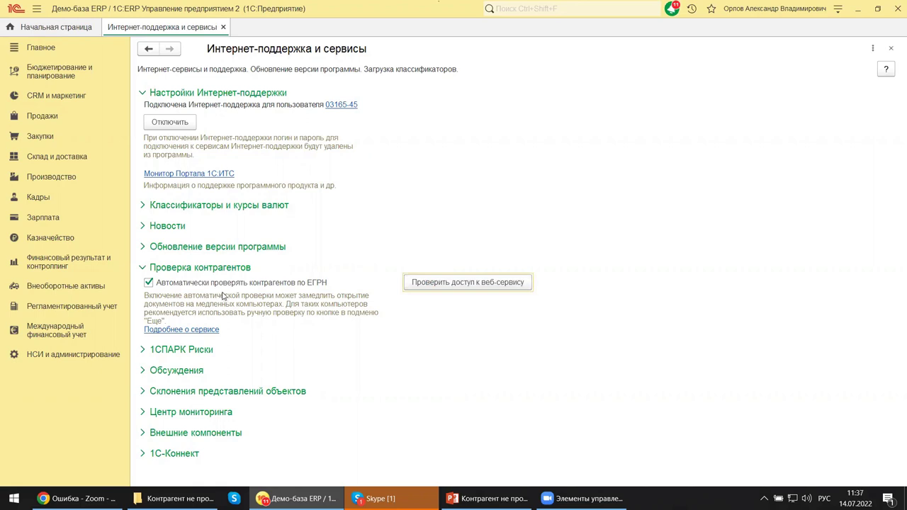
# Step: Open the detailed description of the counterparty verification service and read through its check statuses and the setup instructions
pyautogui.click(172, 331)
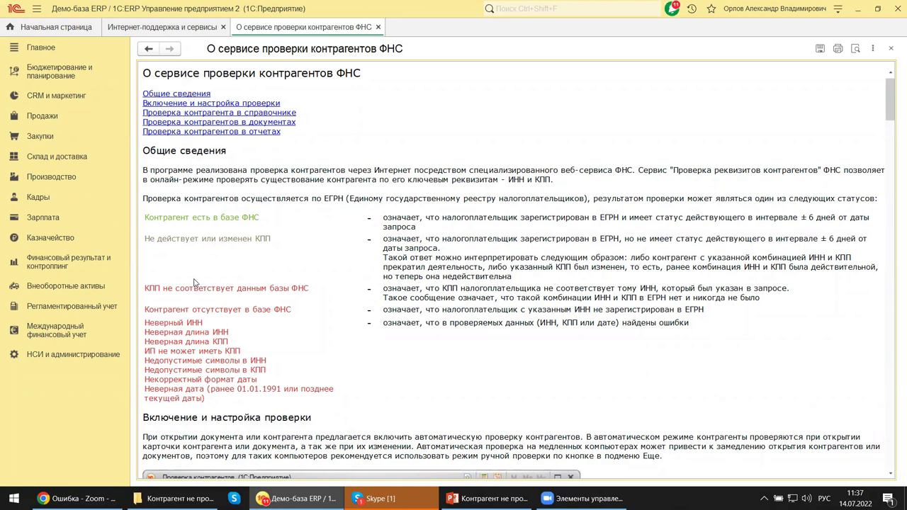
pyautogui.scroll(-2, 195, 282)
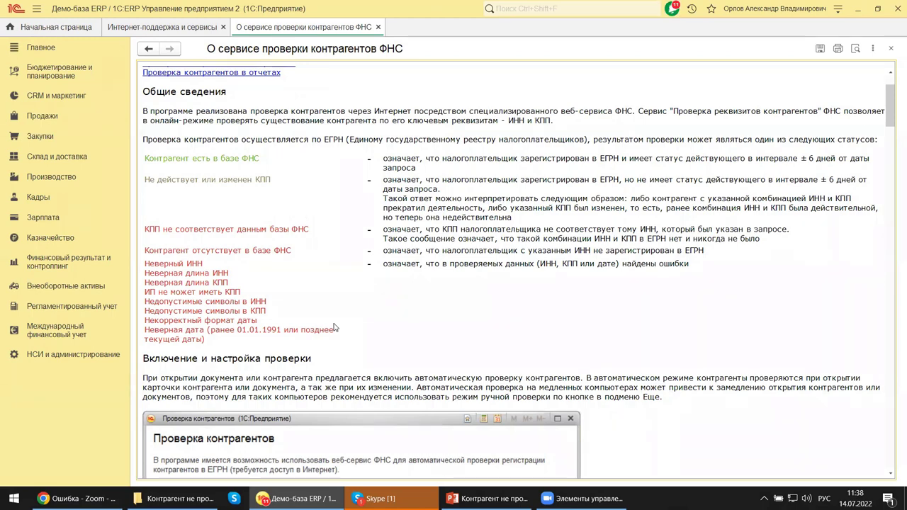
pyautogui.scroll(-5, 336, 328)
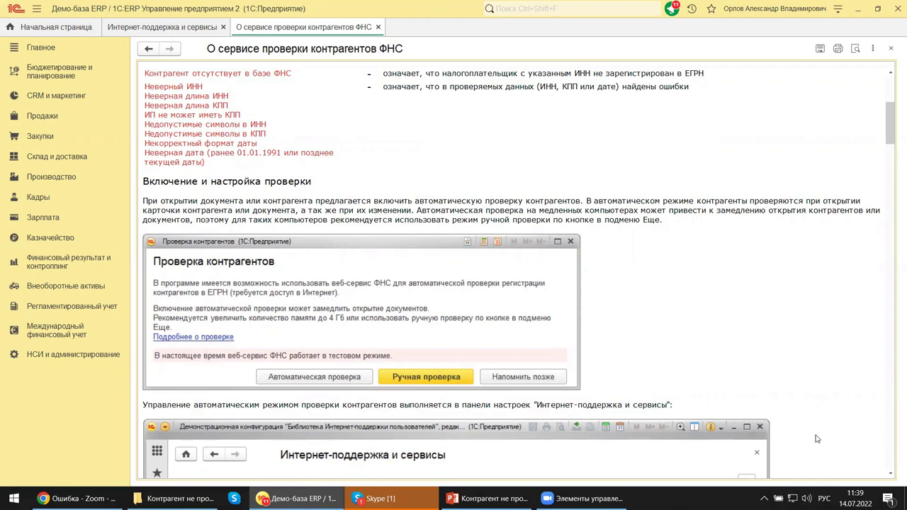
pyautogui.scroll(-5, 664, 303)
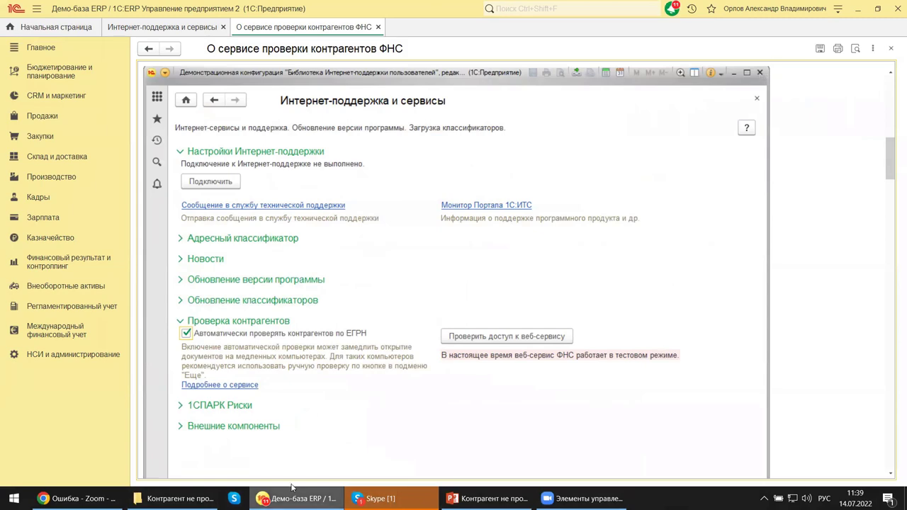
# Step: Switch to the PowerPoint presentation and display slide 13
pyautogui.hotkey('alt', 'Tab')
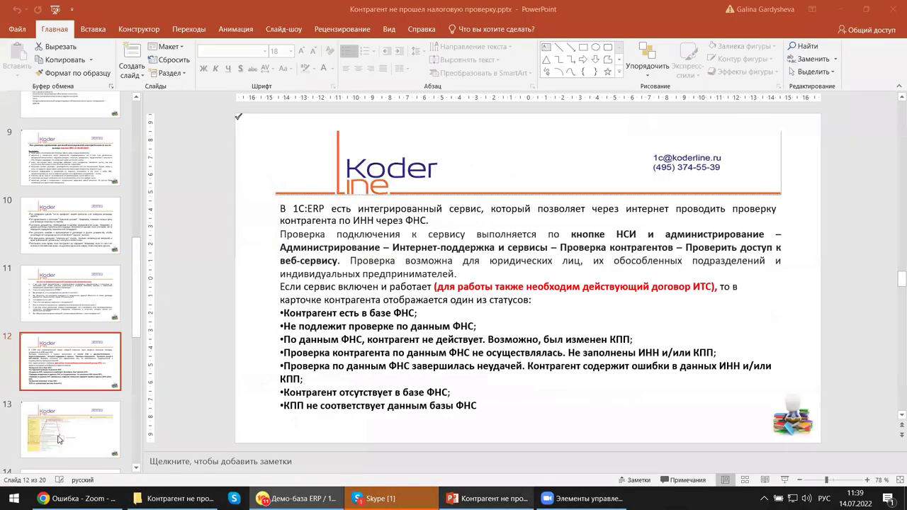
pyautogui.click(78, 440)
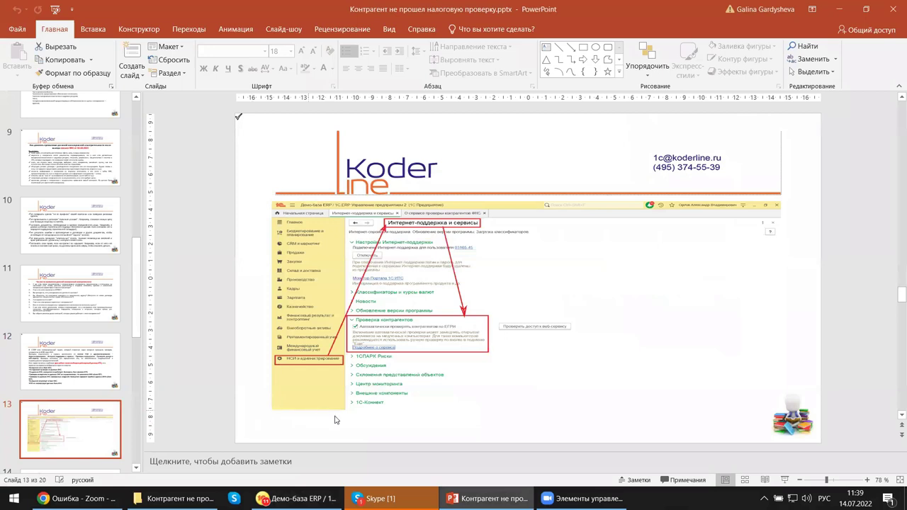
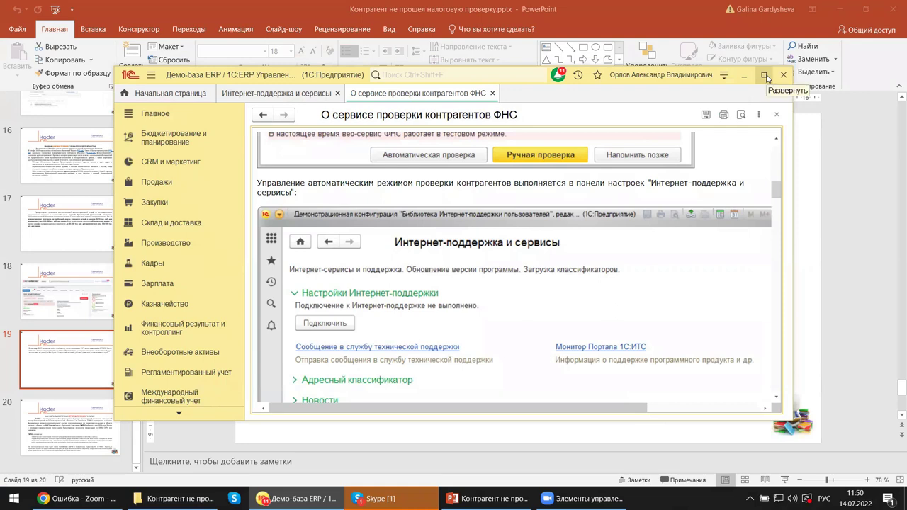
# Step: Return to the 1C:ERP window, maximize it, close the service description, and open the sales list of clients («Клиенты»)
pyautogui.click(764, 75)
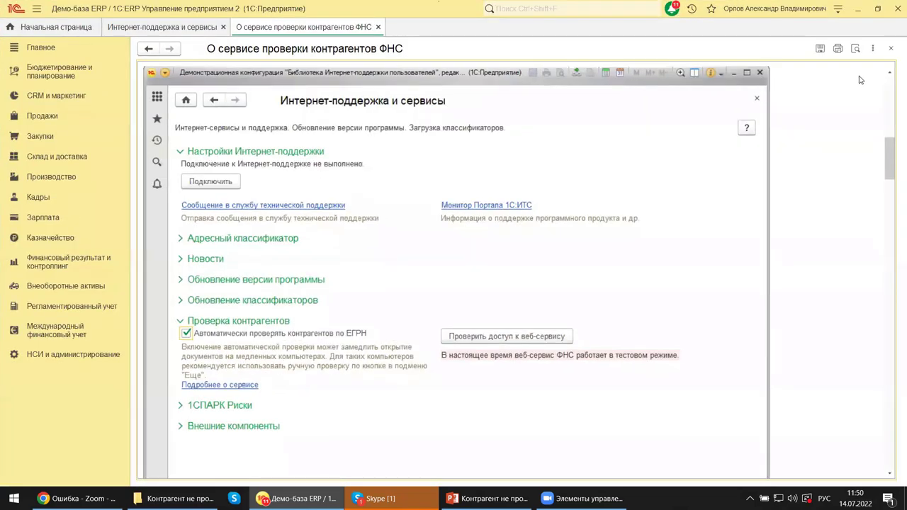
pyautogui.click(890, 48)
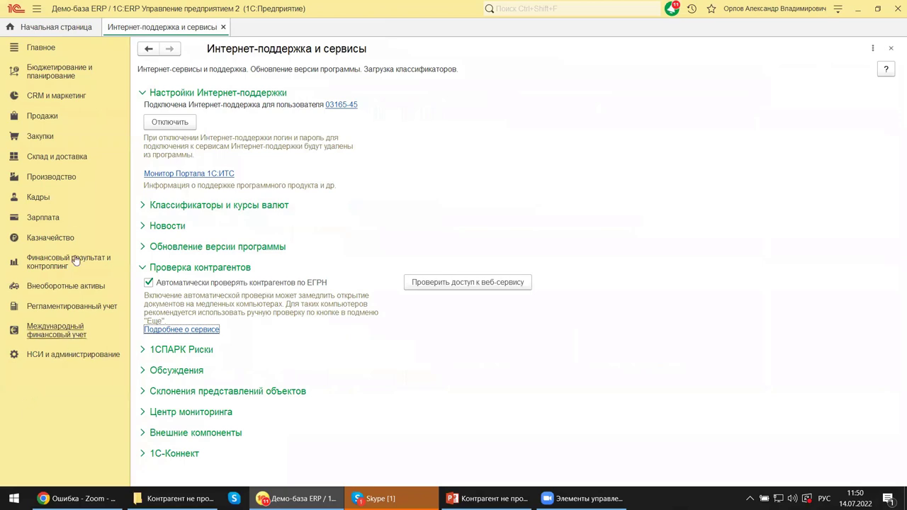
pyautogui.click(51, 116)
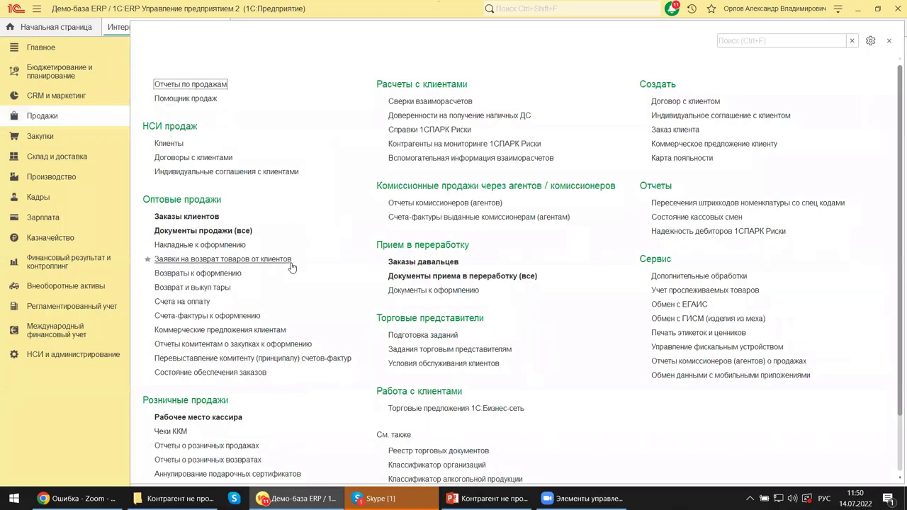
pyautogui.click(168, 143)
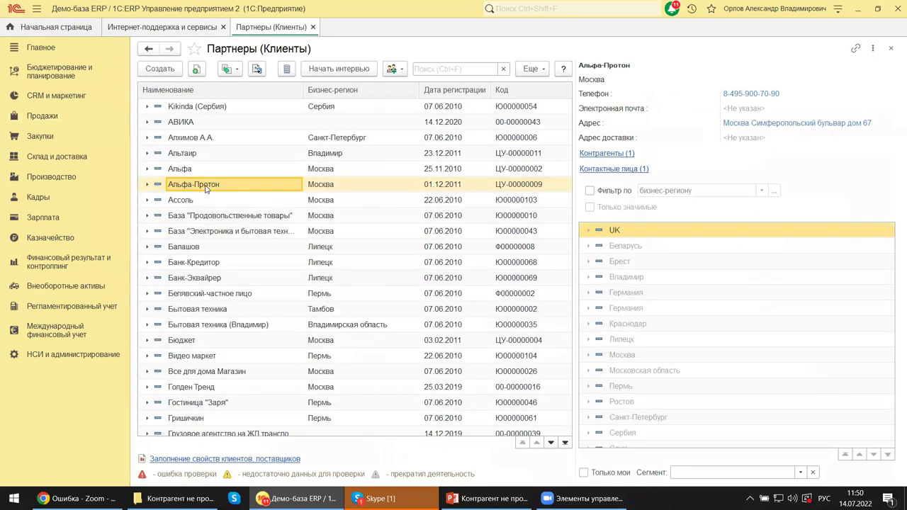
# Step: Open the card of partner Альфа-Протон and review its additional and general information
pyautogui.click(204, 185)
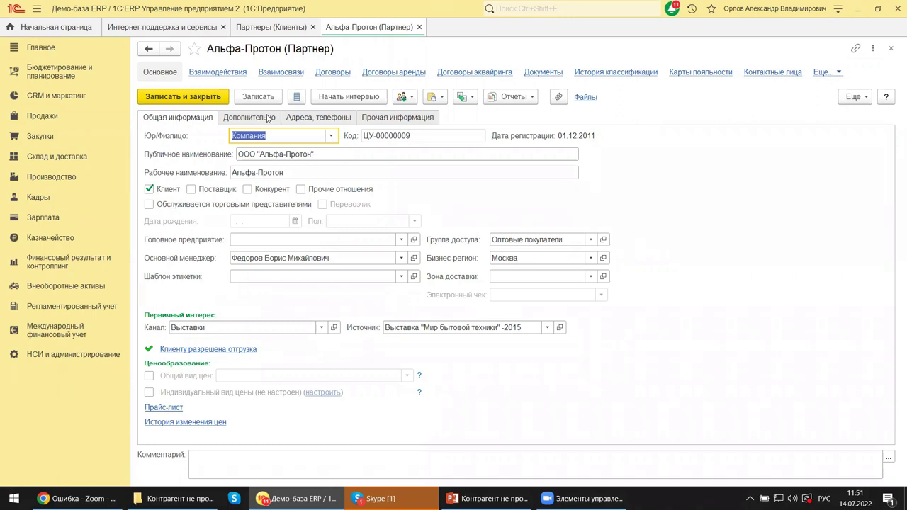
pyautogui.click(267, 117)
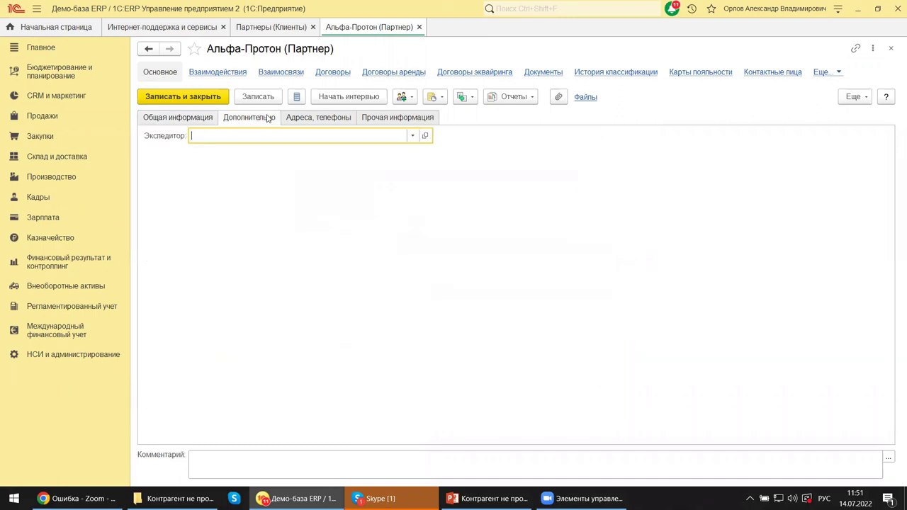
pyautogui.click(198, 118)
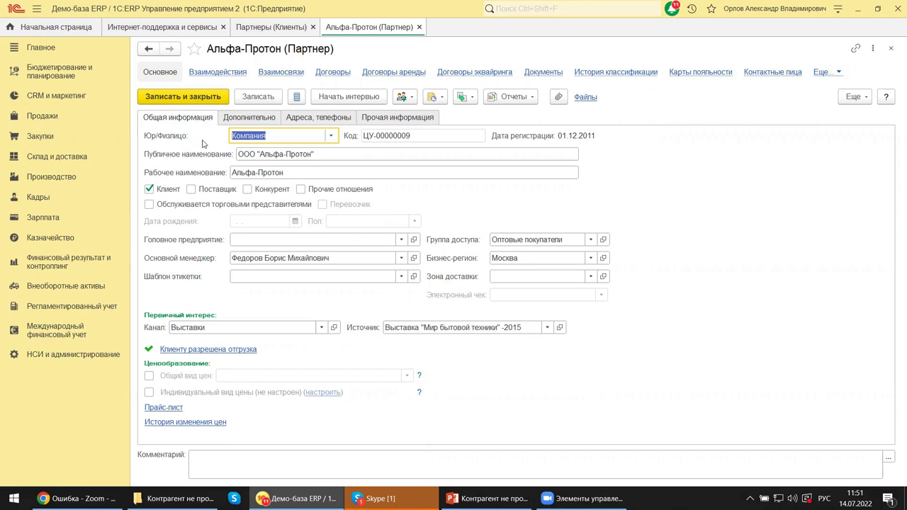
pyautogui.moveTo(248, 209)
pyautogui.moveTo(482, 498)
# Step: Examine the relationship types available for a new partner link from Альфа-Протон, and close the form without saving
pyautogui.click(270, 74)
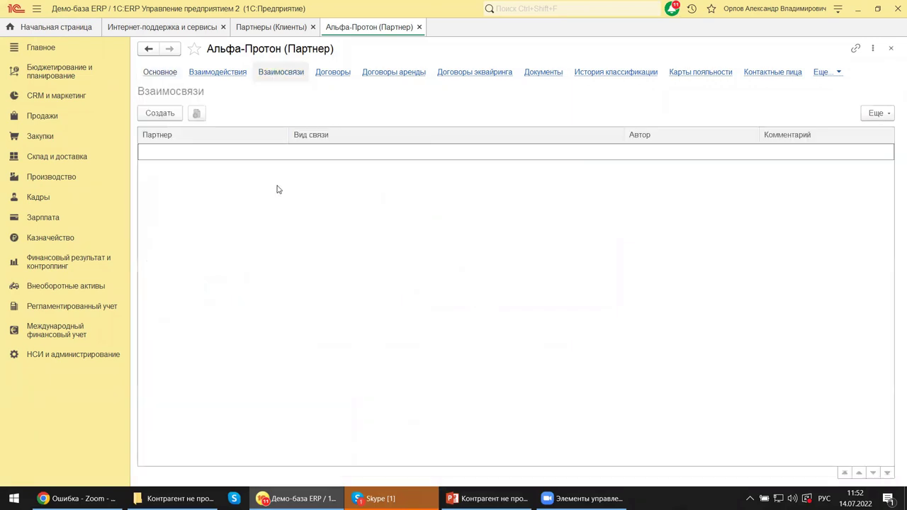
pyautogui.click(156, 114)
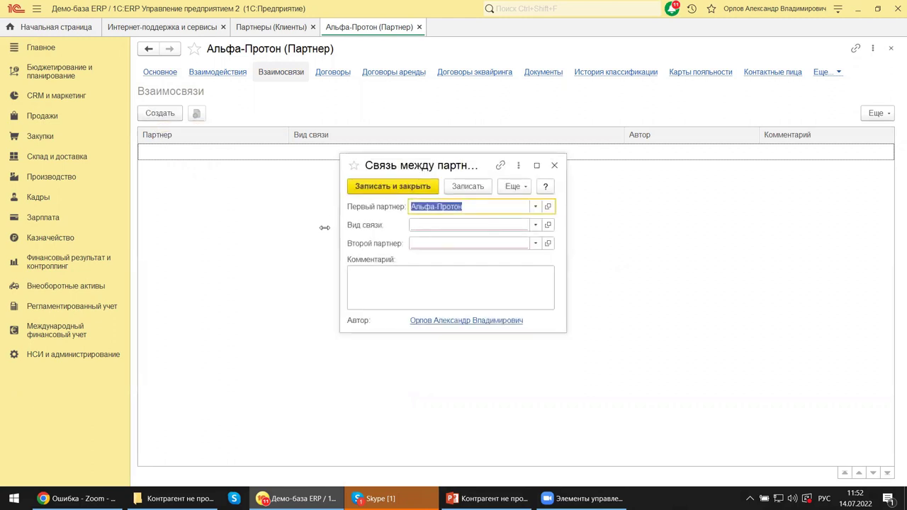
pyautogui.click(536, 226)
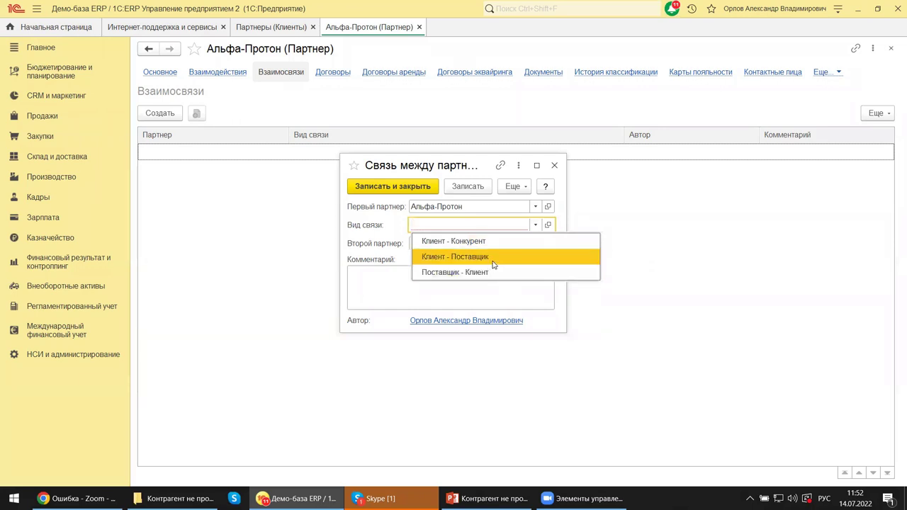
pyautogui.click(747, 249)
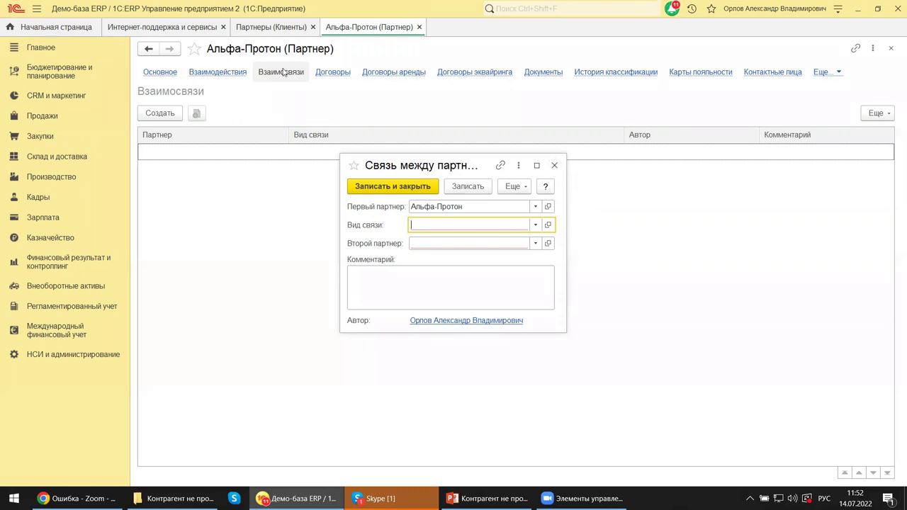
pyautogui.click(555, 165)
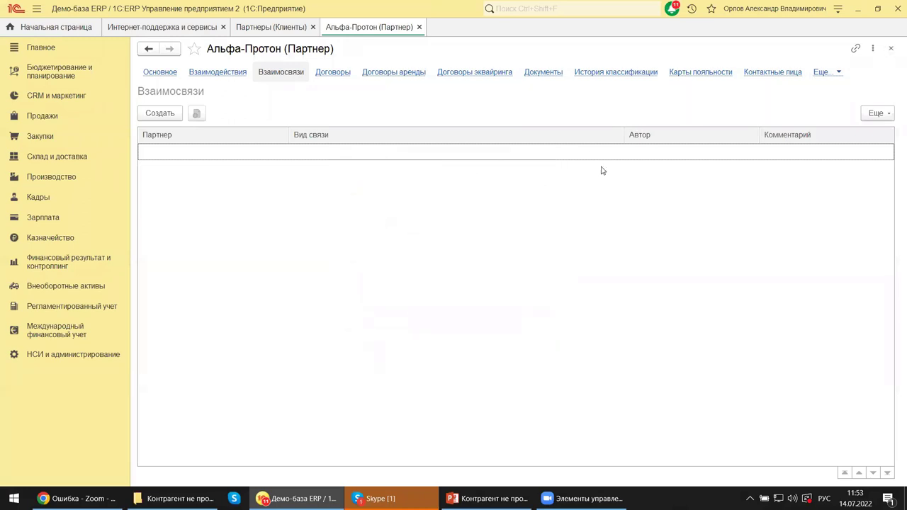
# Step: Open the counterparty card Протон-Сервис belonging to partner Альфа-Протон and view the explanation of its FNS check status
pyautogui.click(889, 55)
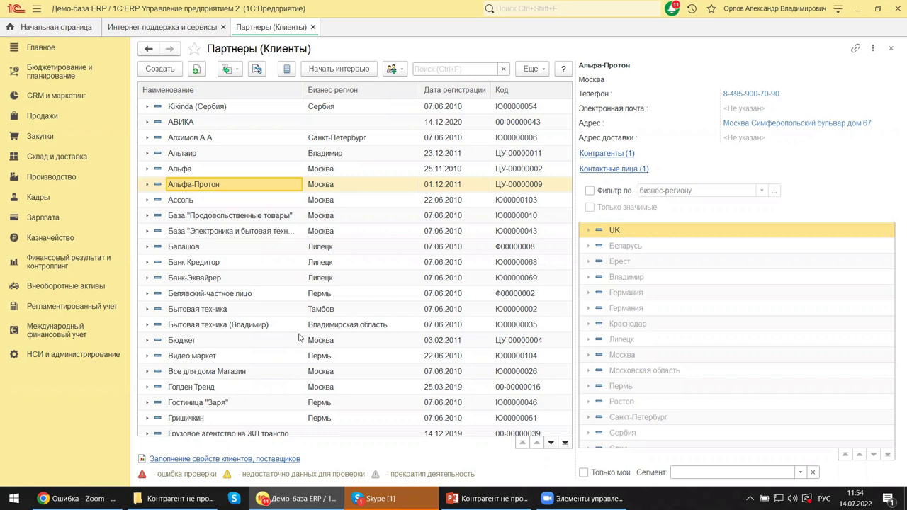
pyautogui.click(598, 155)
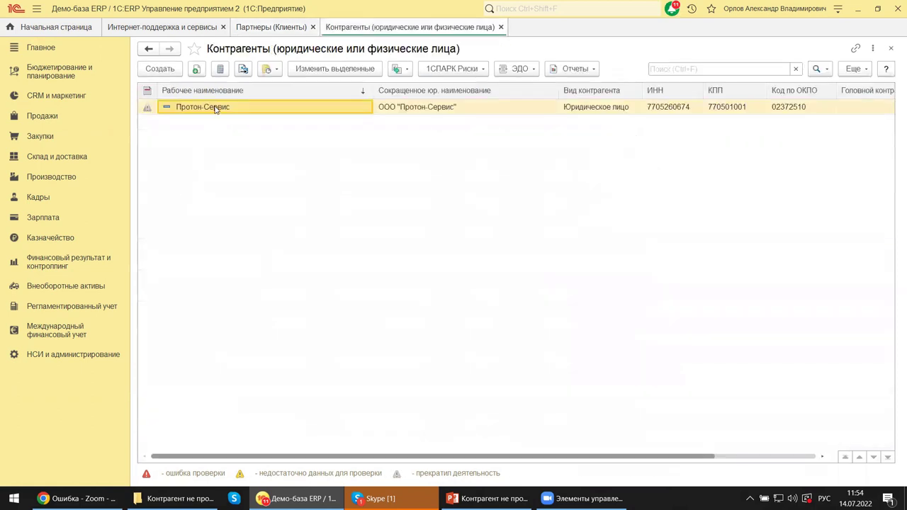
pyautogui.doubleClick(214, 107)
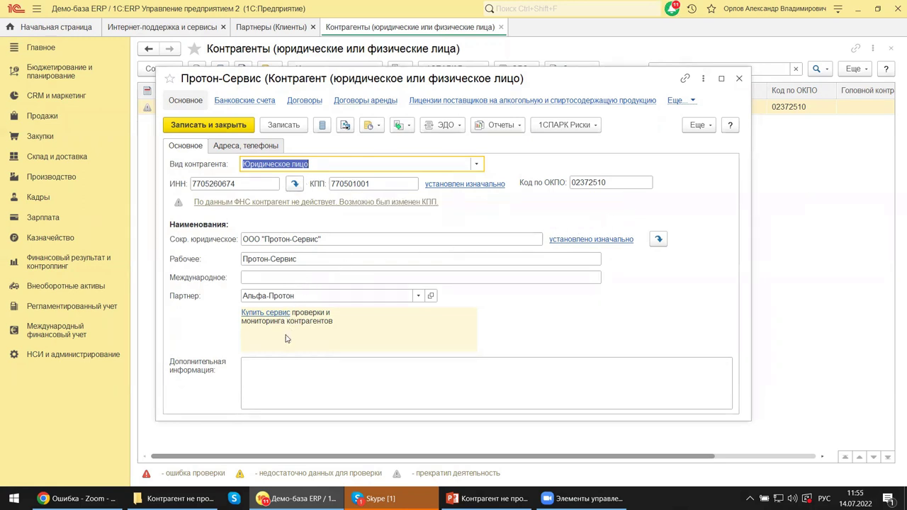
pyautogui.click(216, 204)
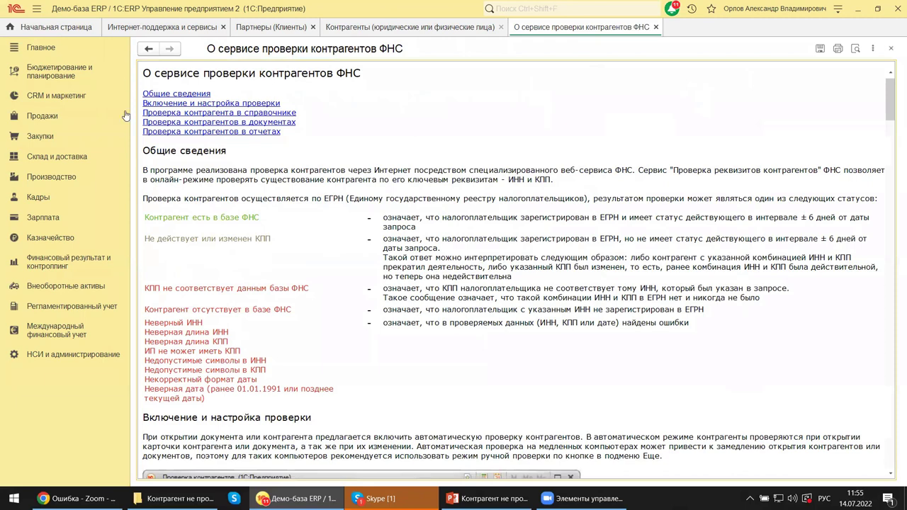
pyautogui.click(891, 47)
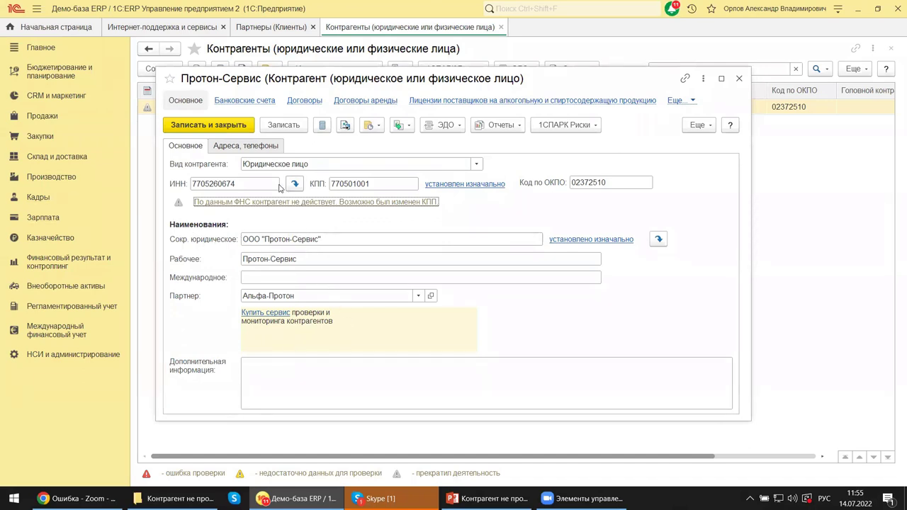
# Step: Review the addresses and the contracts of counterparty Протон-Сервис, and close its card
pyautogui.click(257, 145)
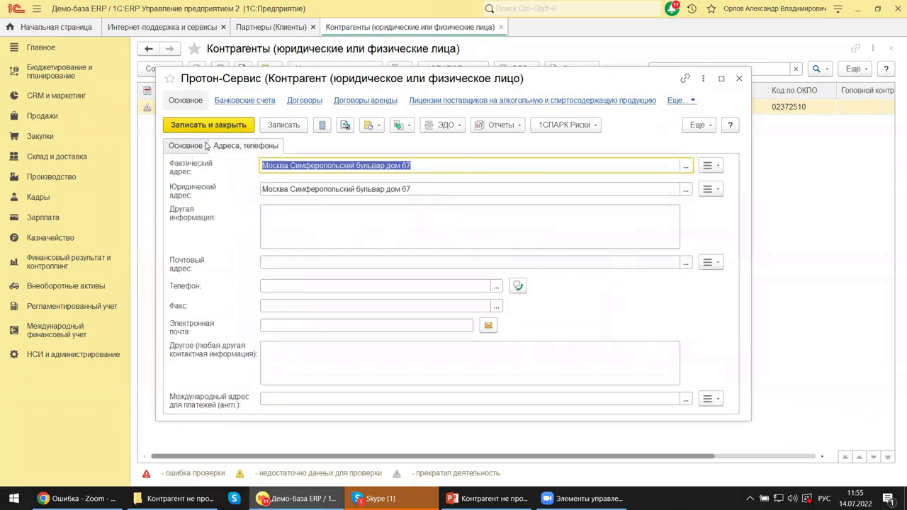
pyautogui.click(183, 148)
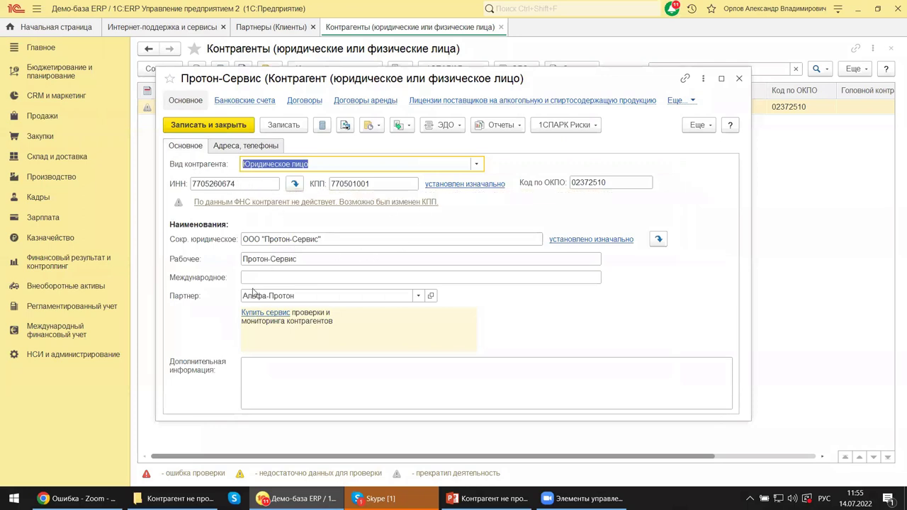
pyautogui.click(267, 148)
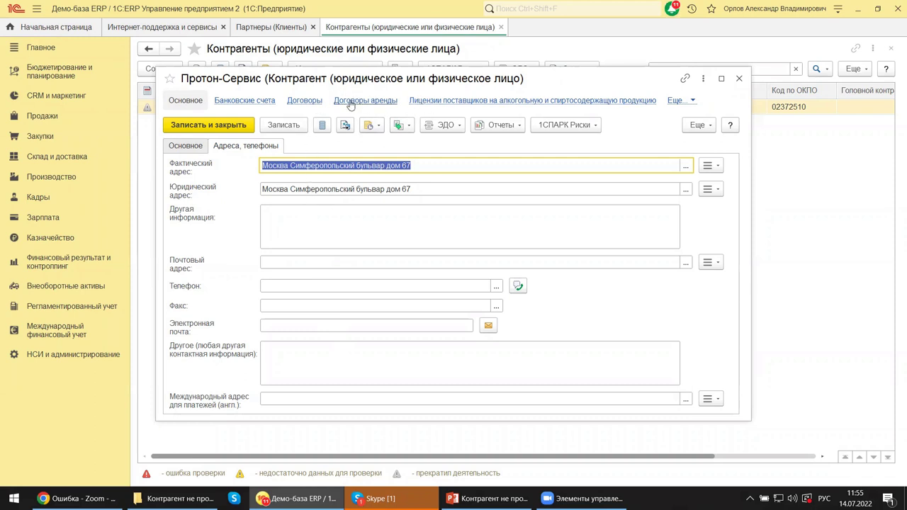
pyautogui.click(303, 101)
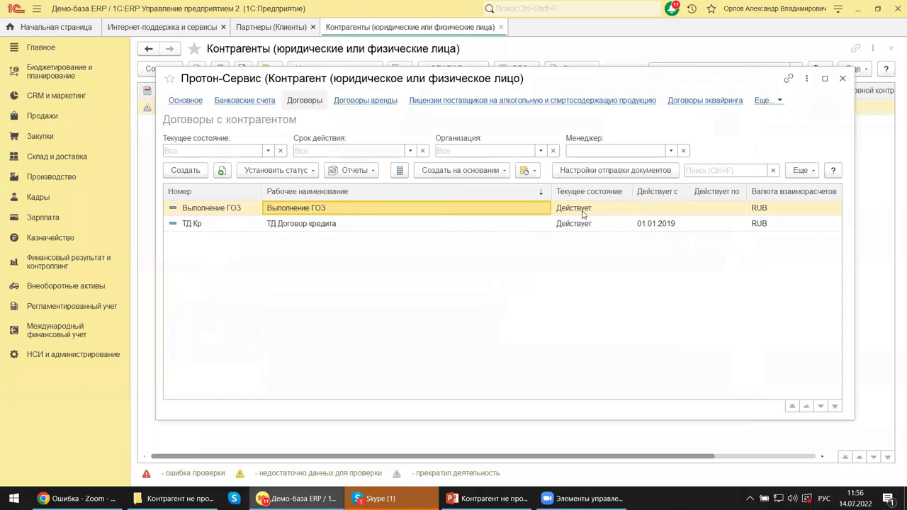
pyautogui.click(842, 78)
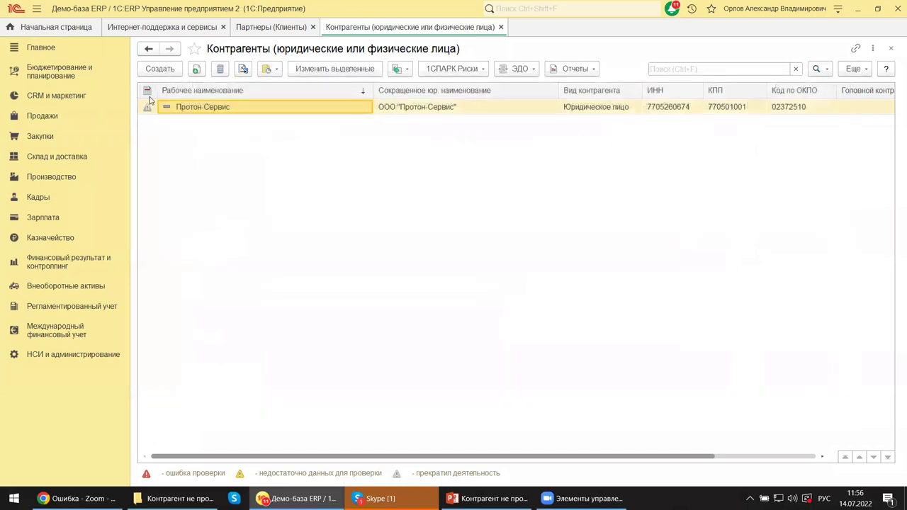
# Step: Reopen the Протон-Сервис card, look at its additional related sections, and close the card
pyautogui.doubleClick(180, 107)
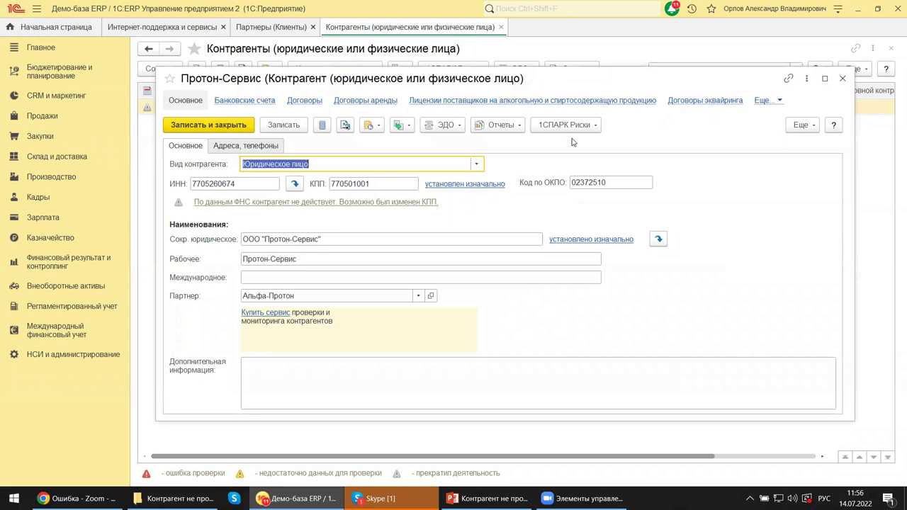
pyautogui.click(769, 104)
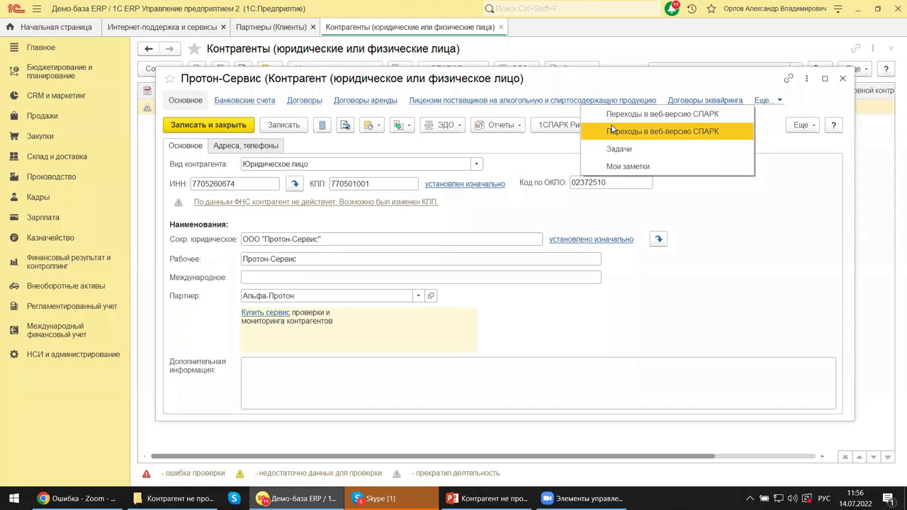
pyautogui.click(843, 81)
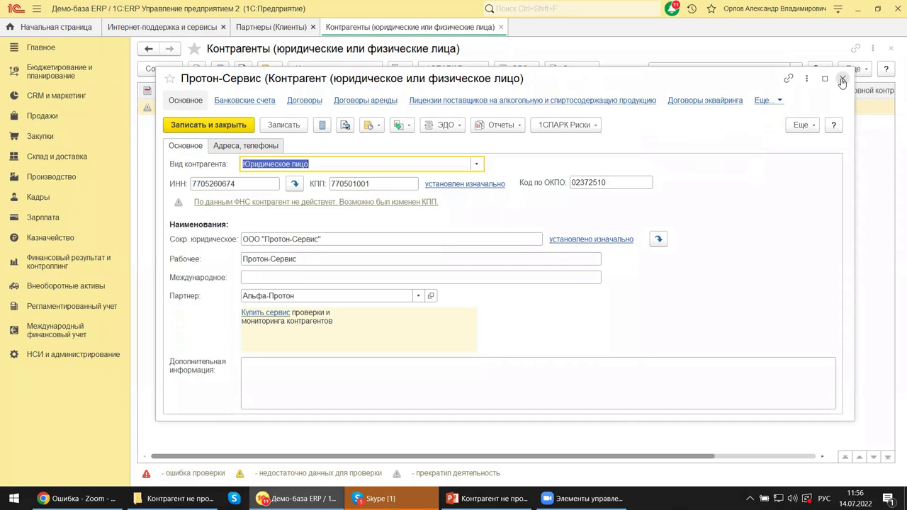
pyautogui.click(843, 82)
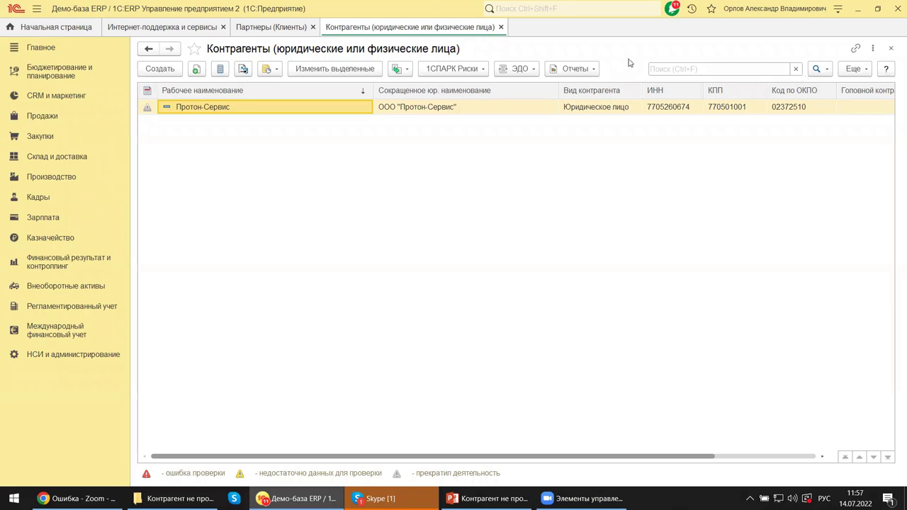
# Step: Switch back to the PowerPoint presentation on counterparties that failed the tax check
pyautogui.moveTo(488, 499)
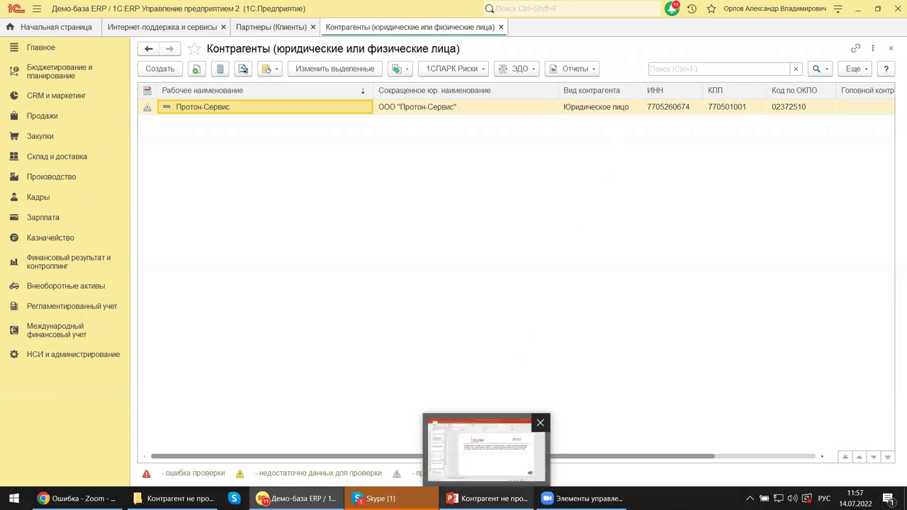
pyautogui.click(487, 498)
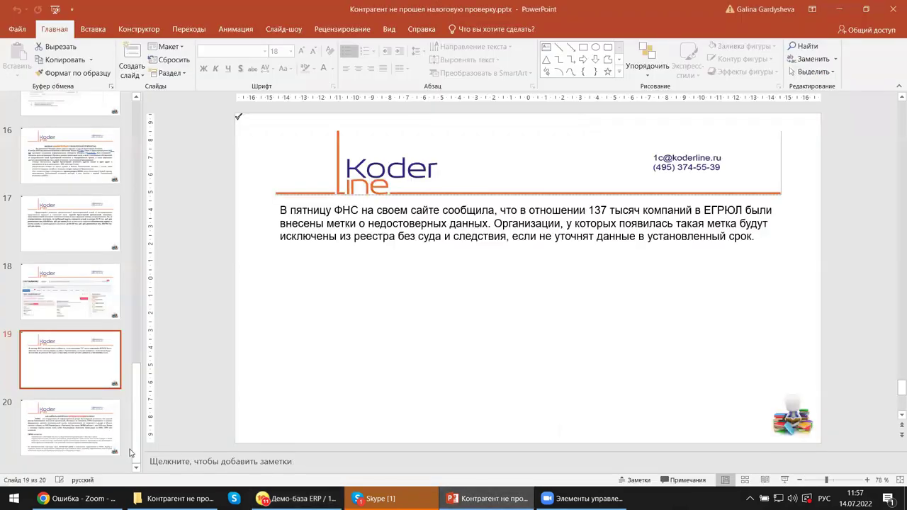